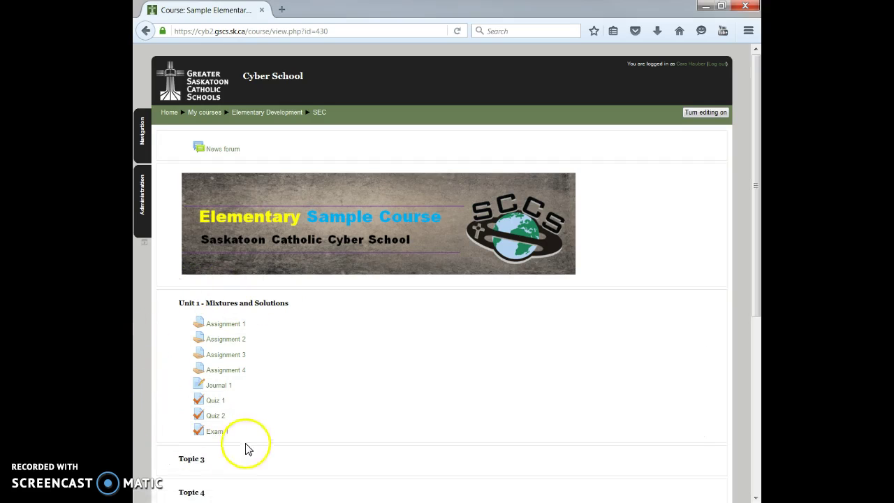
left_click(272, 409)
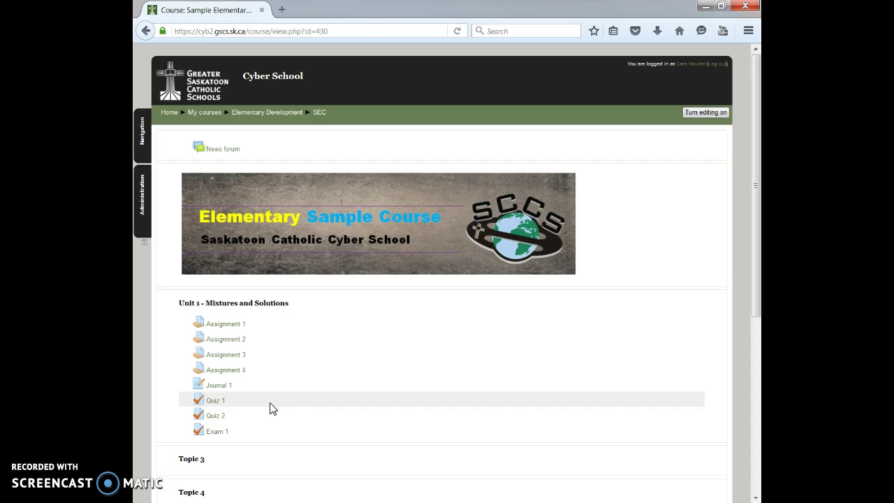
left_click(251, 359)
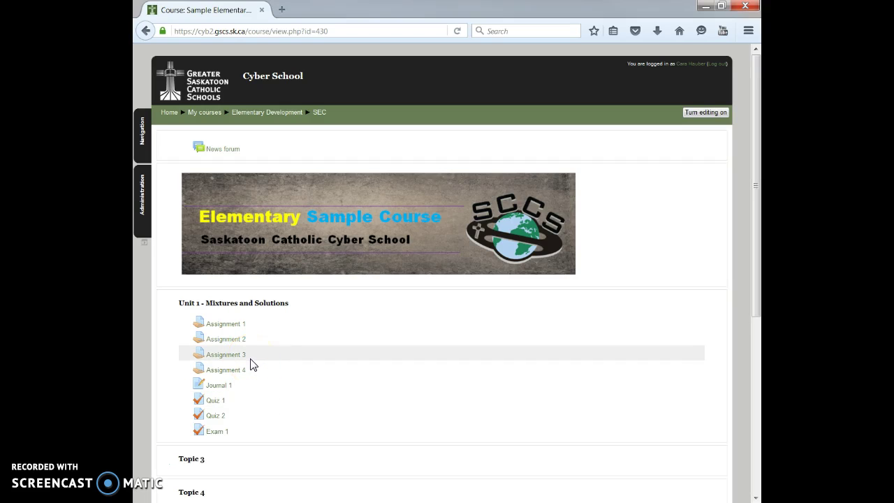
Step: Open the Grades page of the sample elementary course from the course administration options
left_click(143, 202)
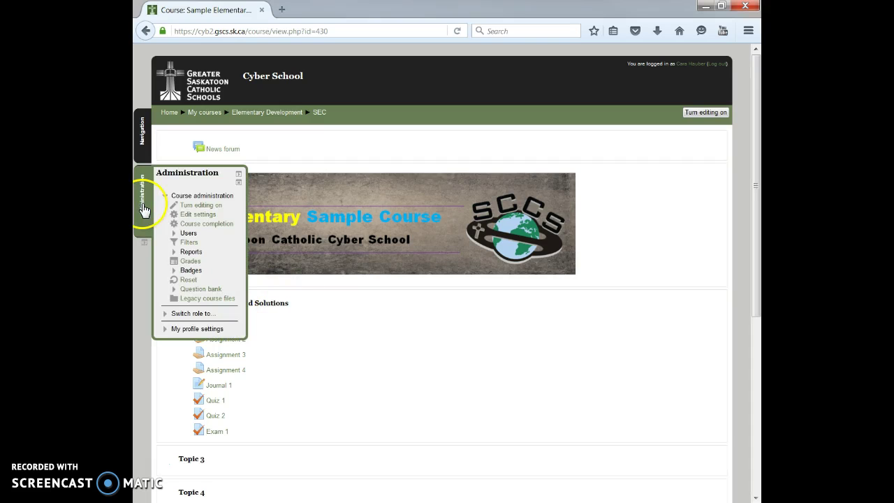
left_click(153, 217)
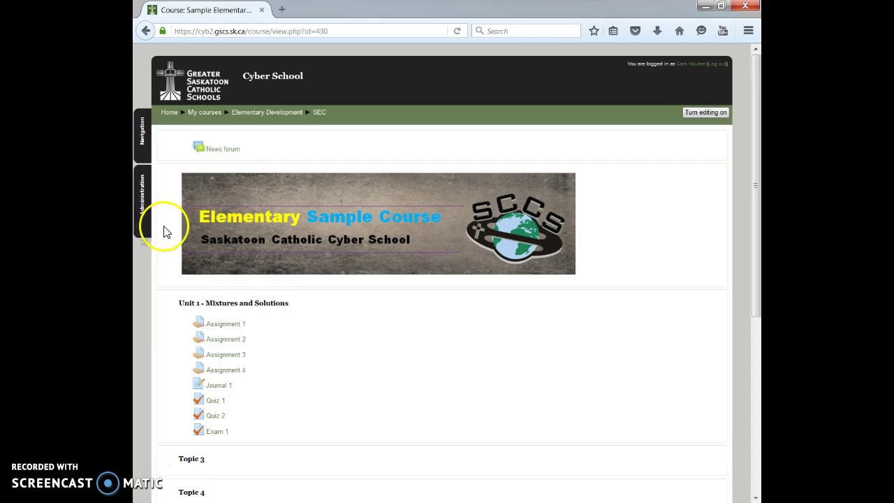
left_click(140, 199)
left_click(190, 259)
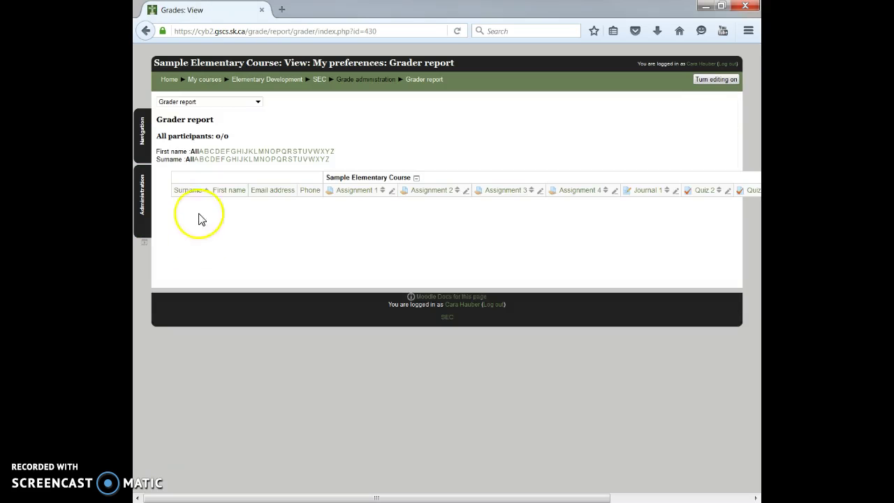
Step: Look across all grade columns of the grader report, and open the gradebook's Categories and items setup
left_click_drag(235, 495, 433, 497)
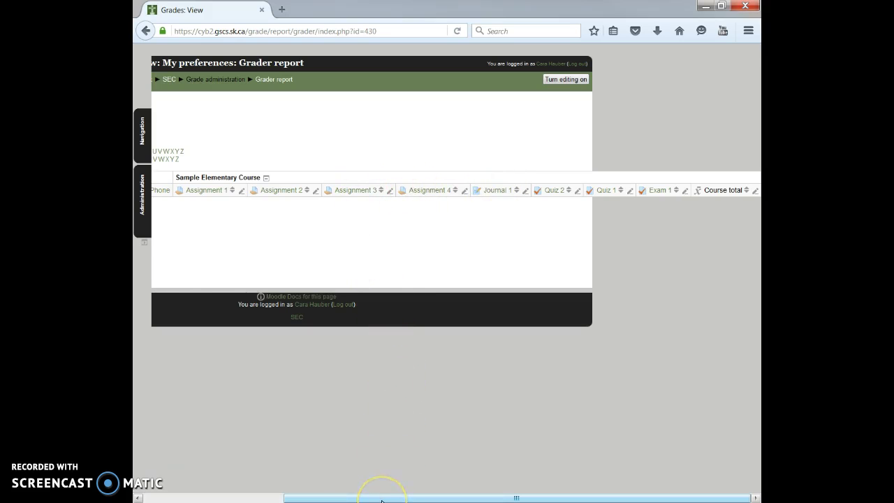
left_click_drag(381, 500, 226, 491)
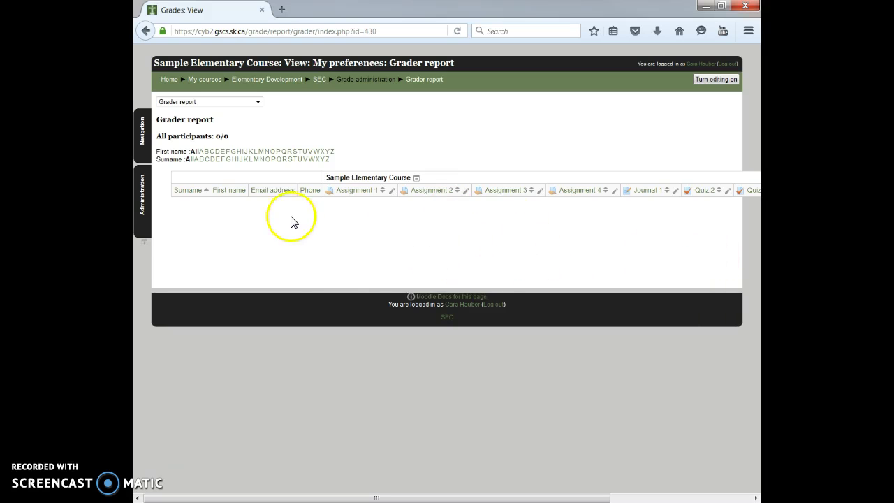
left_click(258, 103)
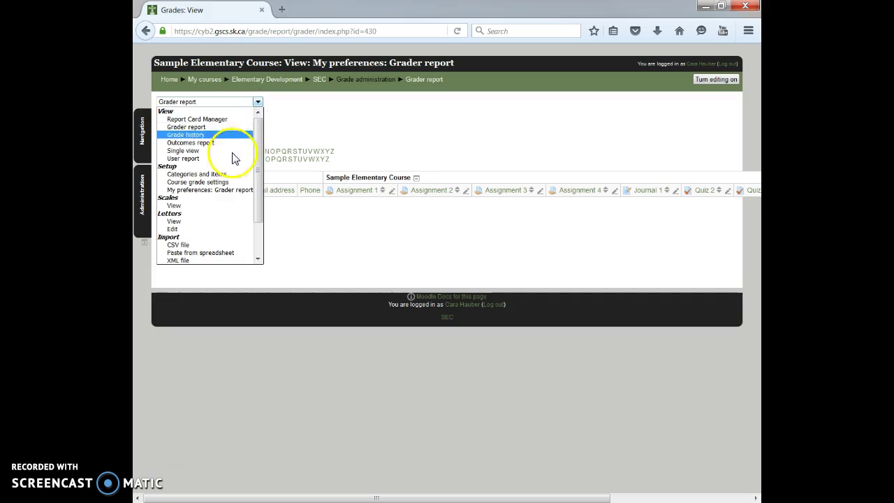
left_click(216, 174)
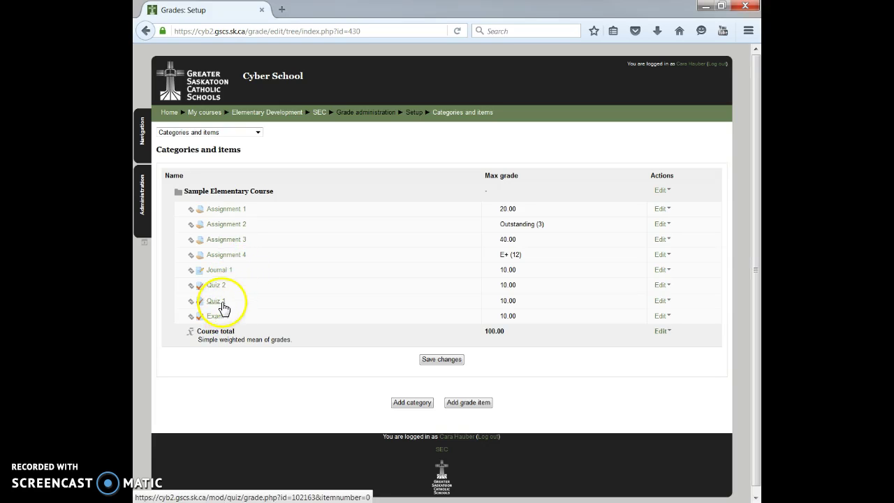
Step: Start a new grade category named "Unit 1 Assignments" with the Simple weighted mean of grades aggregation
left_click(397, 405)
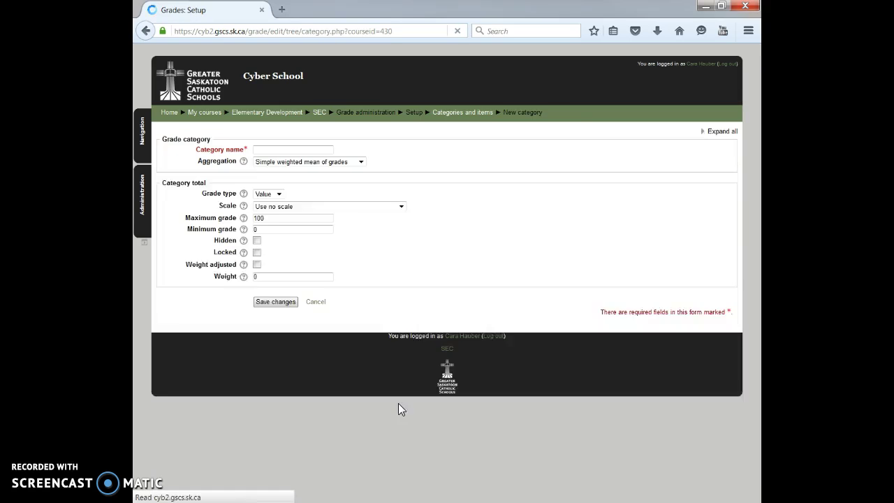
left_click(283, 150)
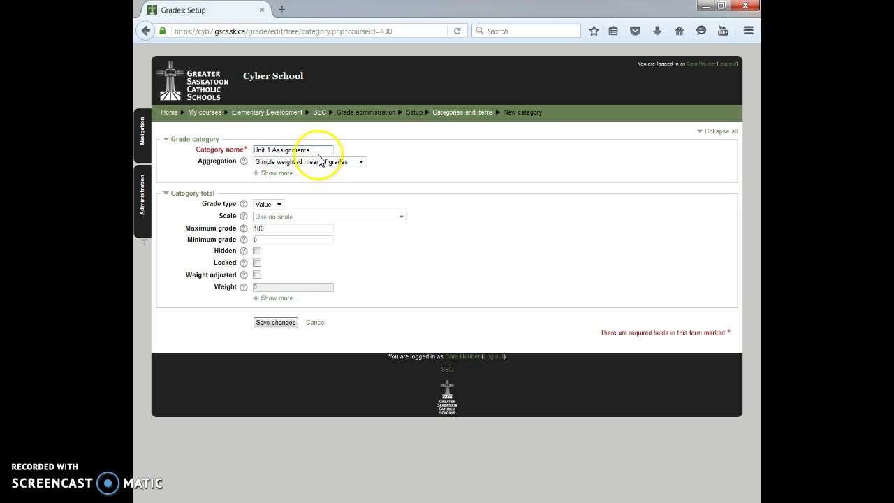
left_click(360, 162)
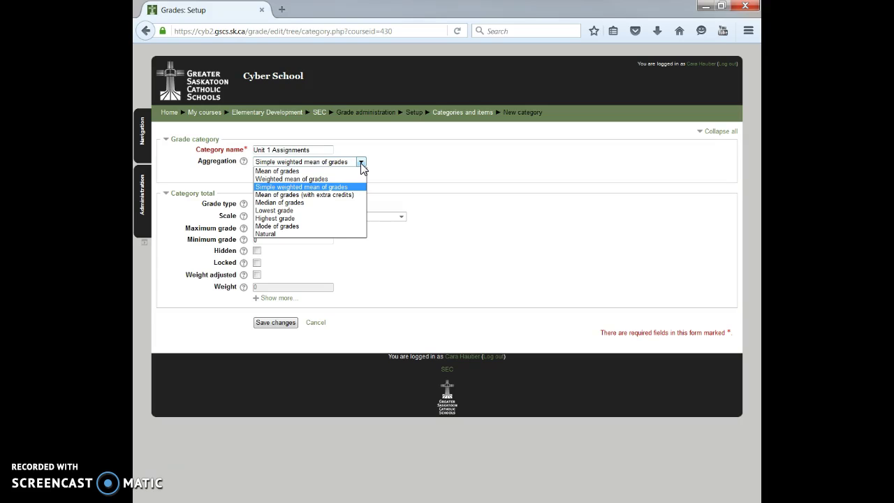
left_click_drag(361, 166, 340, 193)
left_click_drag(341, 195, 296, 222)
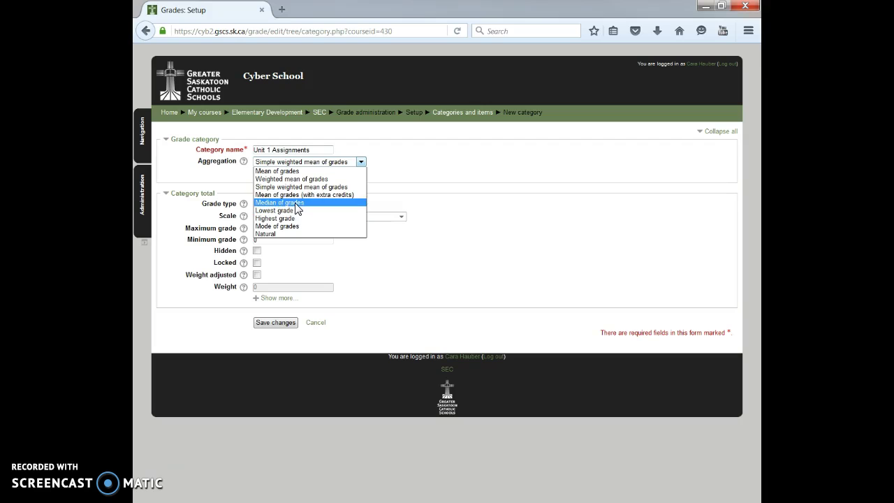
left_click(388, 163)
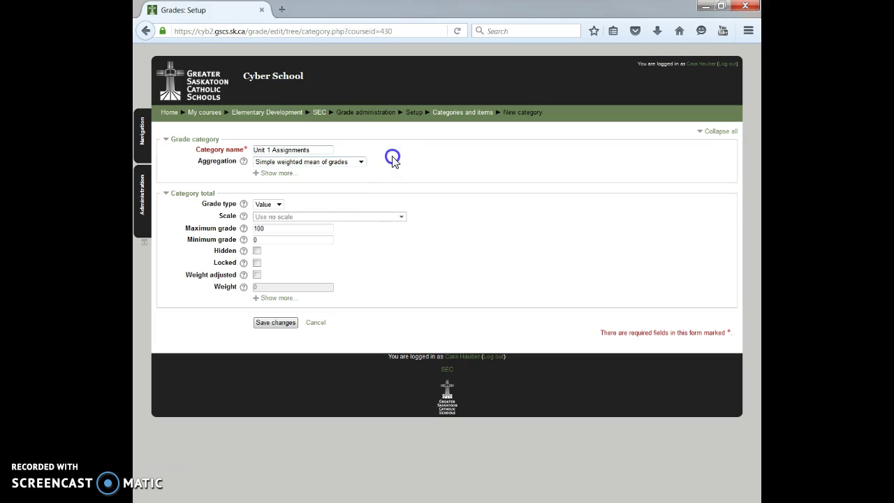
Step: Preview the available scales by setting the category's grade type to Scale, and return the grade type to Value
left_click(278, 205)
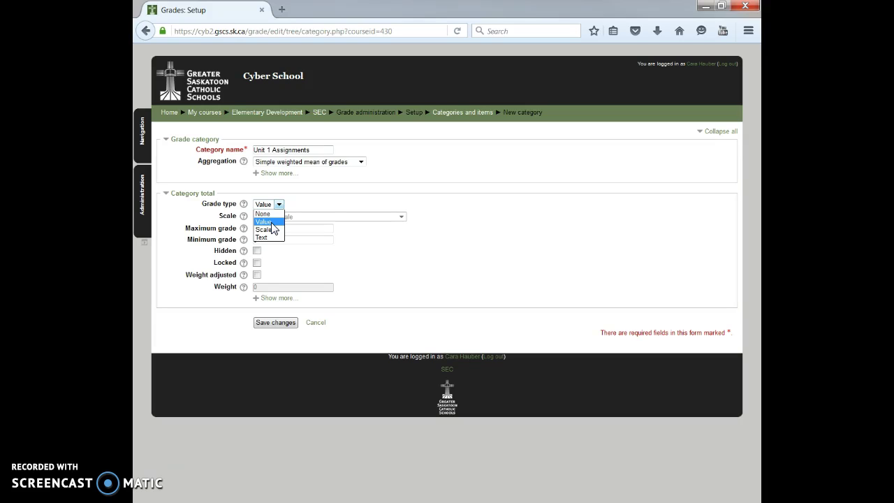
left_click(269, 229)
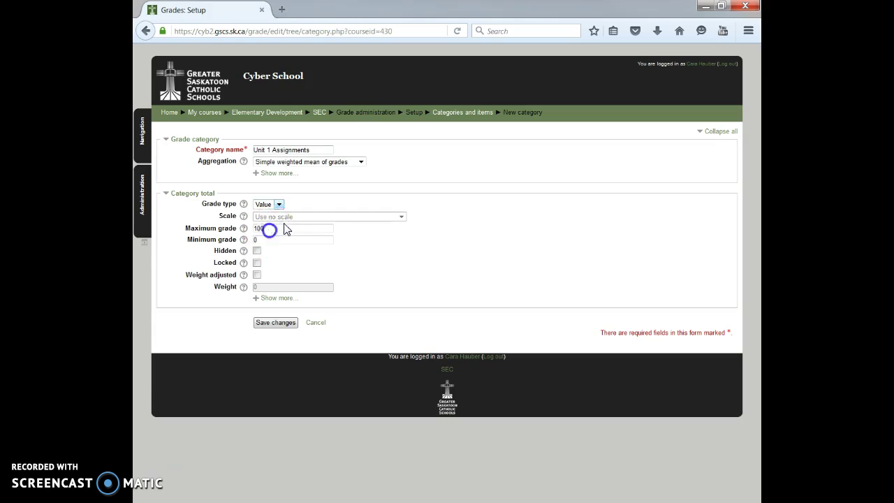
left_click(401, 216)
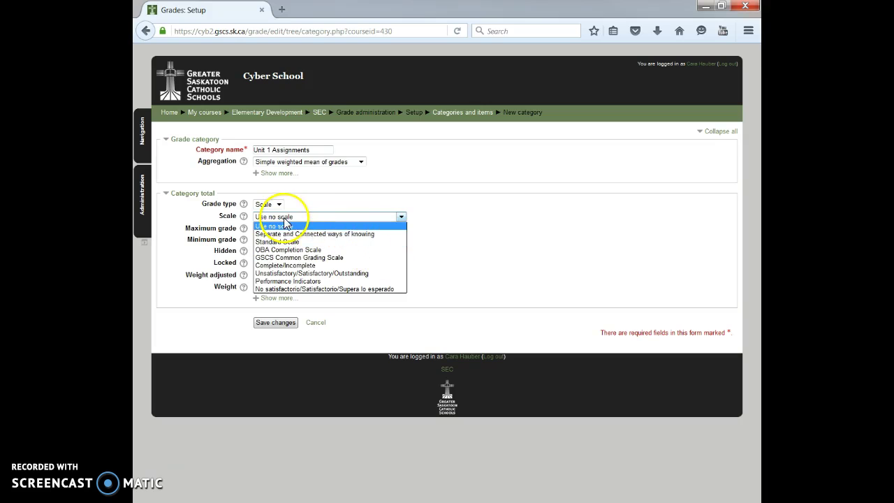
left_click(402, 218)
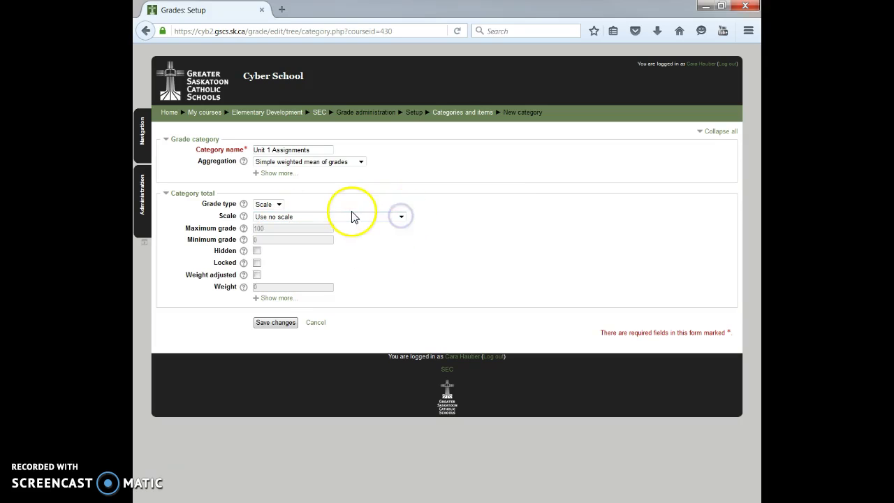
left_click(277, 203)
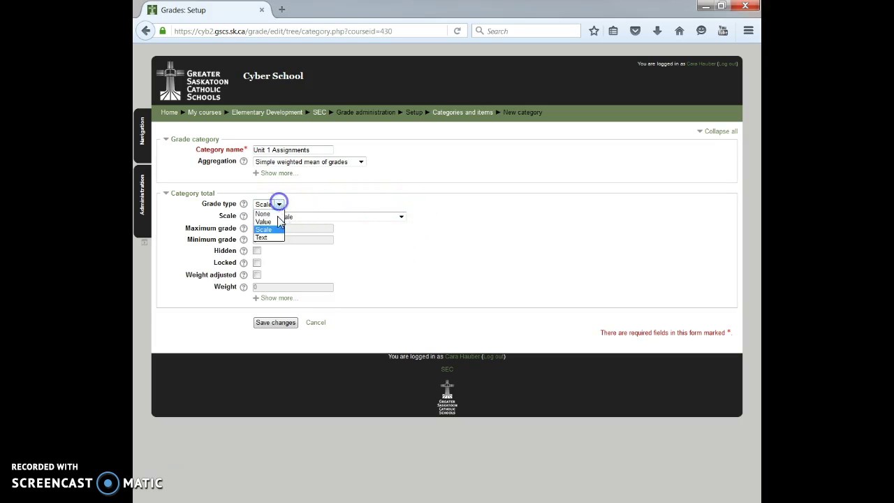
left_click(270, 222)
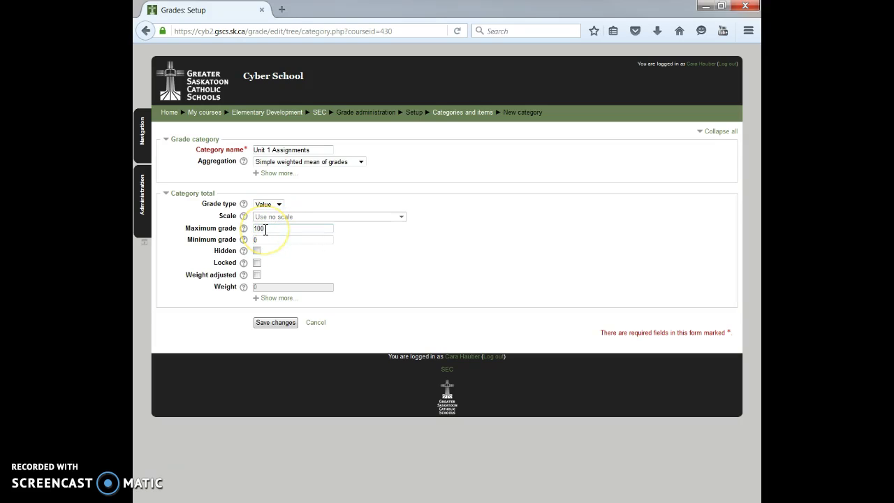
Step: Save the Unit 1 Assignments category with a maximum grade of 100 and a minimum grade of 0
left_click(262, 239)
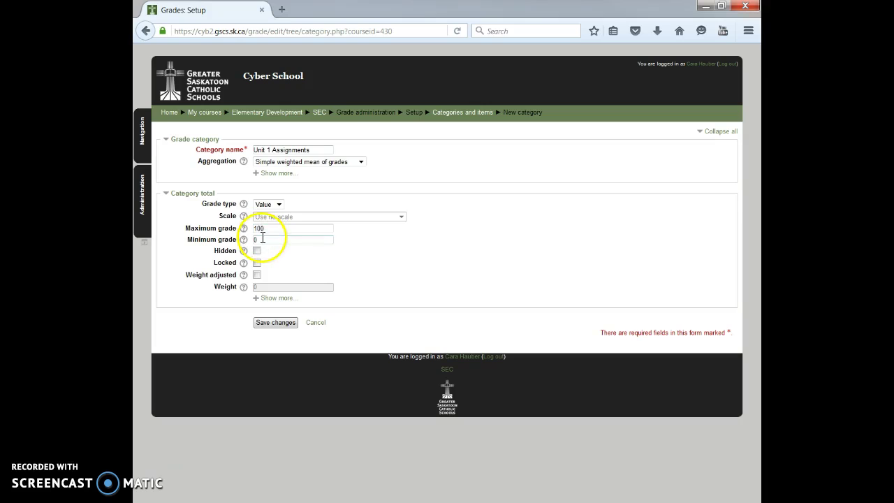
left_click(277, 298)
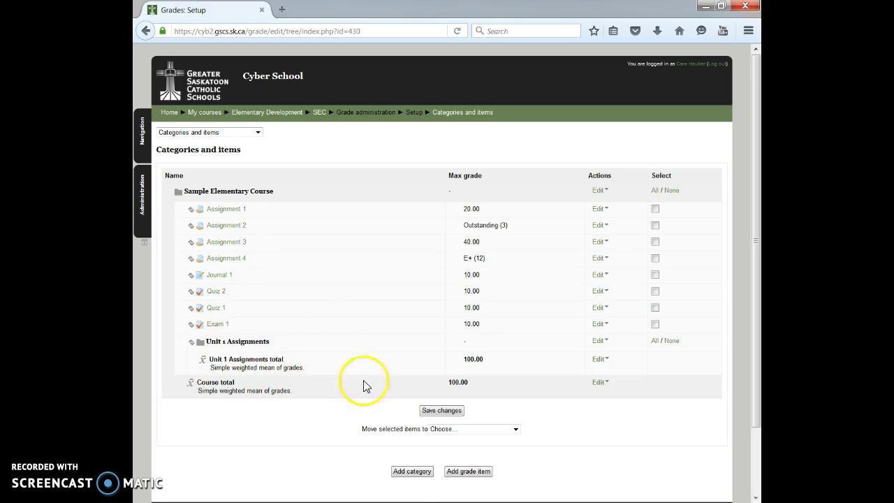
Step: Start another grade category named "Unit 1 Journals" and expand its category total settings
left_click(414, 472)
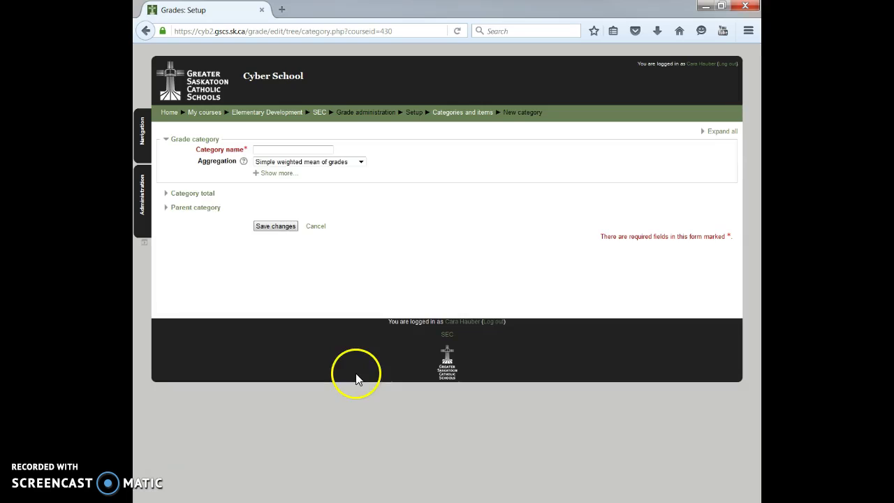
left_click(304, 152)
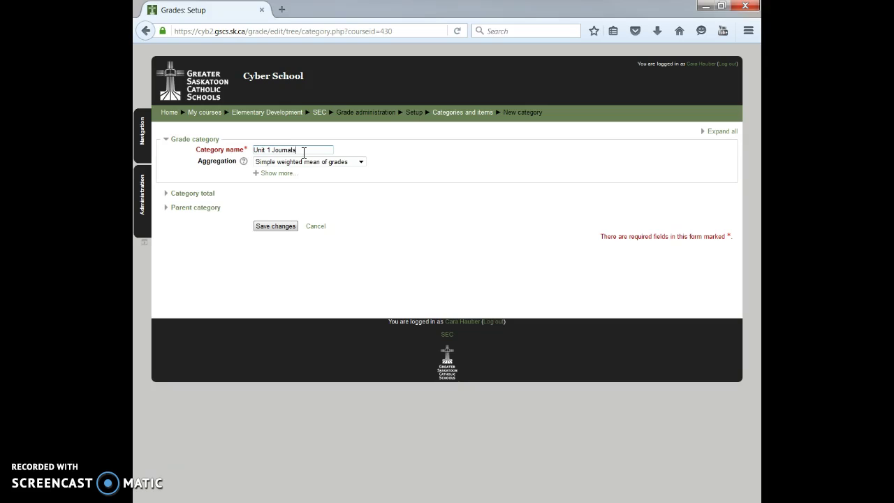
left_click(194, 199)
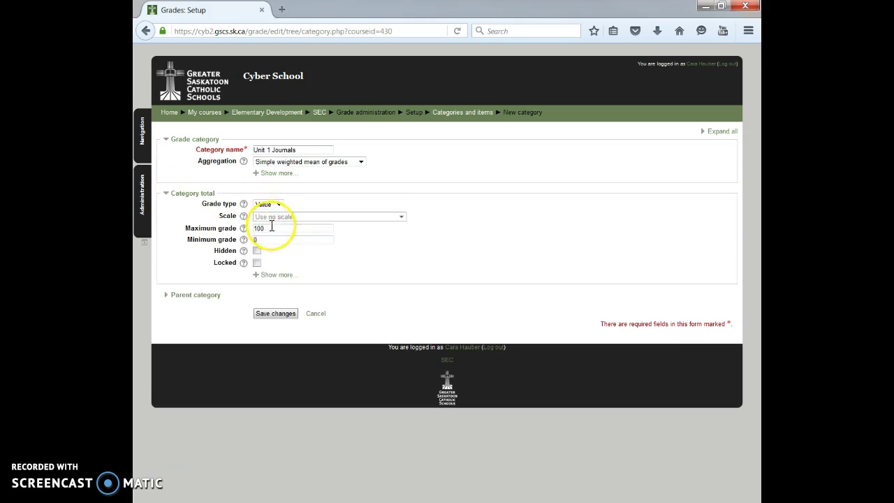
Step: Keep Sample Elementary Course as the parent category of Unit 1 Journals and save the category
left_click(197, 296)
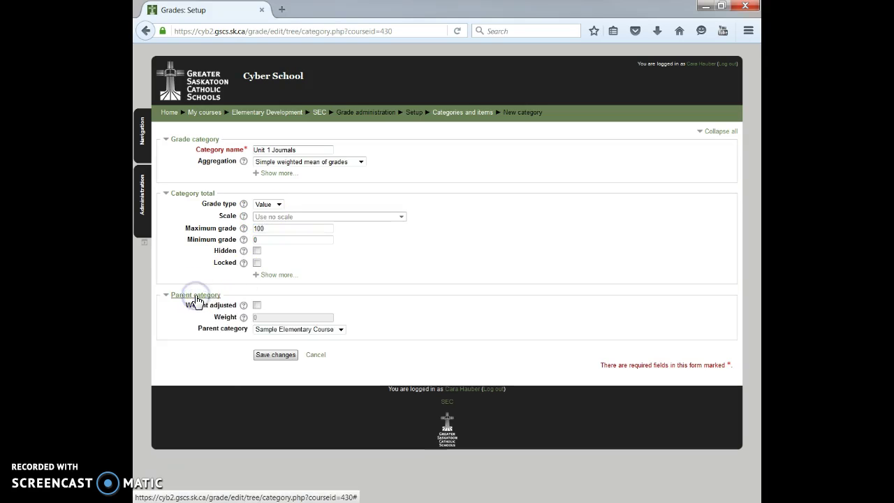
left_click(340, 329)
left_click(300, 348)
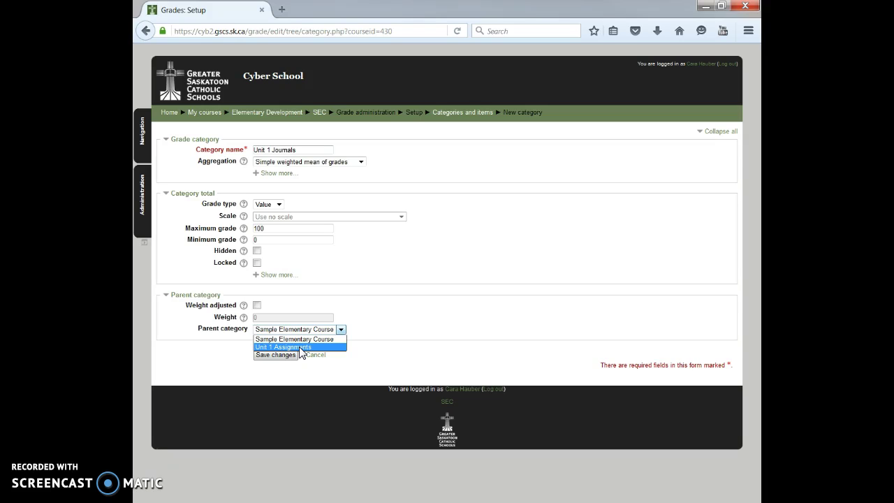
left_click(300, 339)
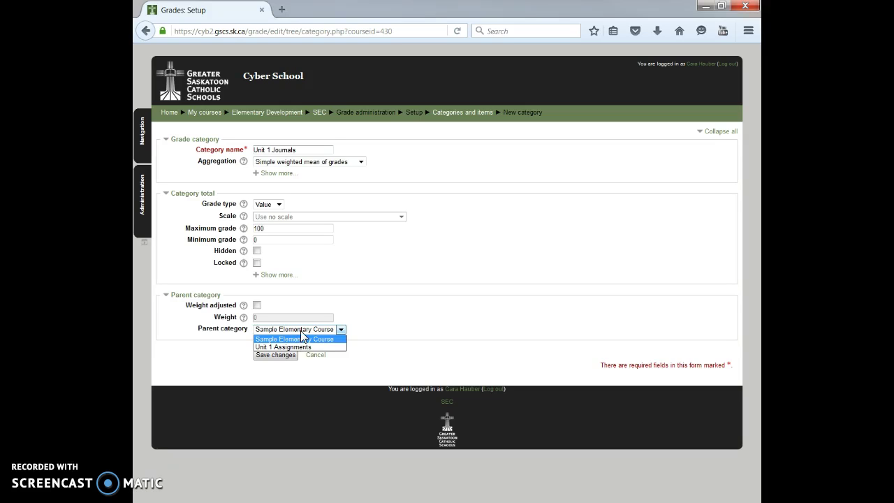
left_click(276, 356)
left_click(276, 355)
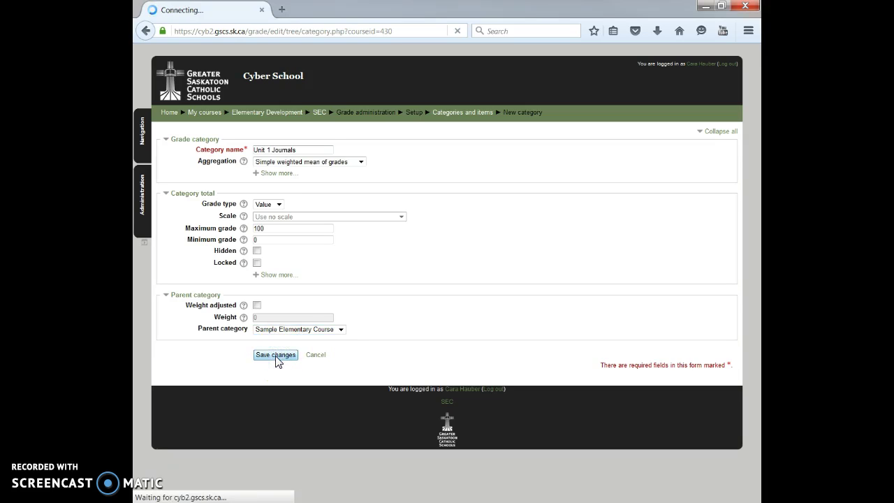
left_click(248, 403)
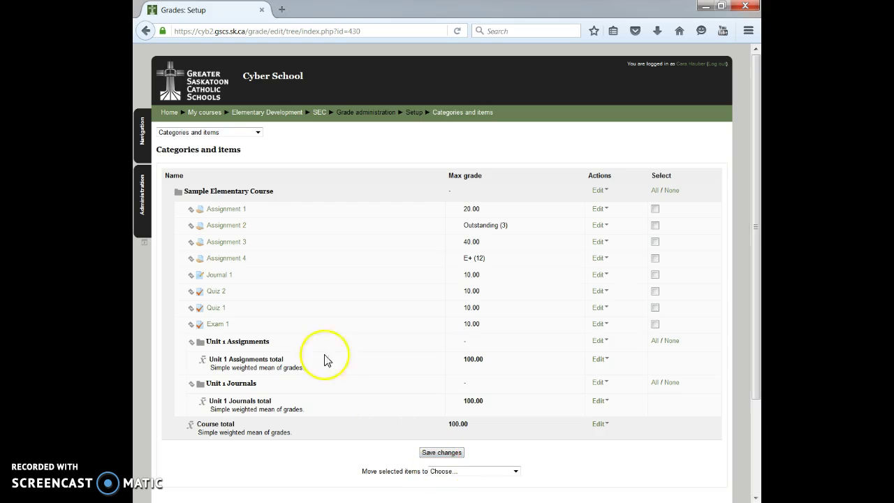
Step: Add a grade category named "Unit 1 Quizzes" with Value grade type, maximum 100 and parent Sample Elementary Course, and save it
scroll(279, 433, "down", 3)
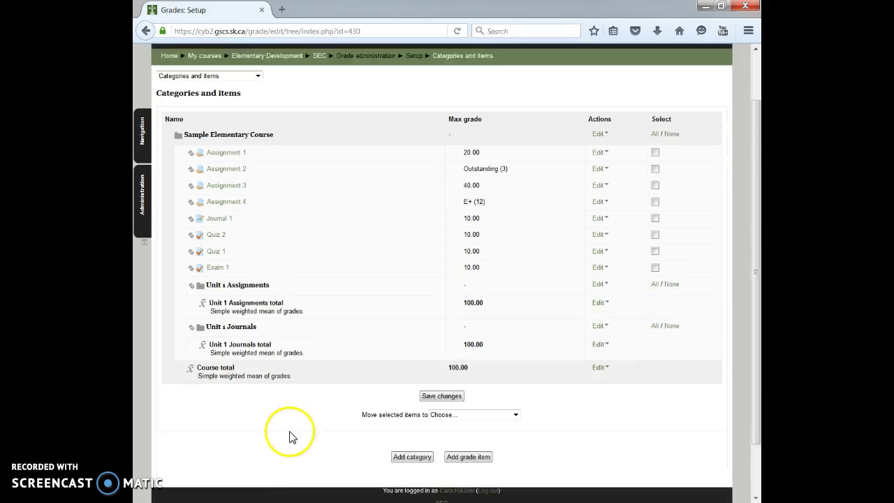
left_click(415, 397)
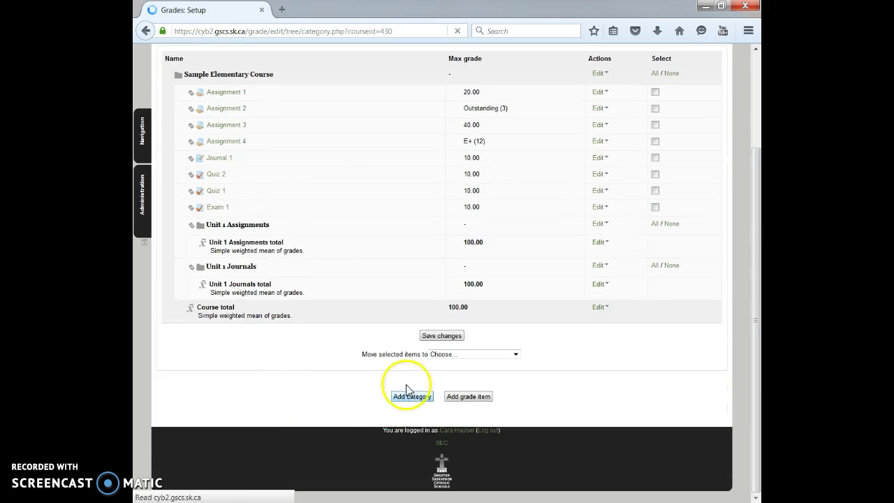
left_click(266, 149)
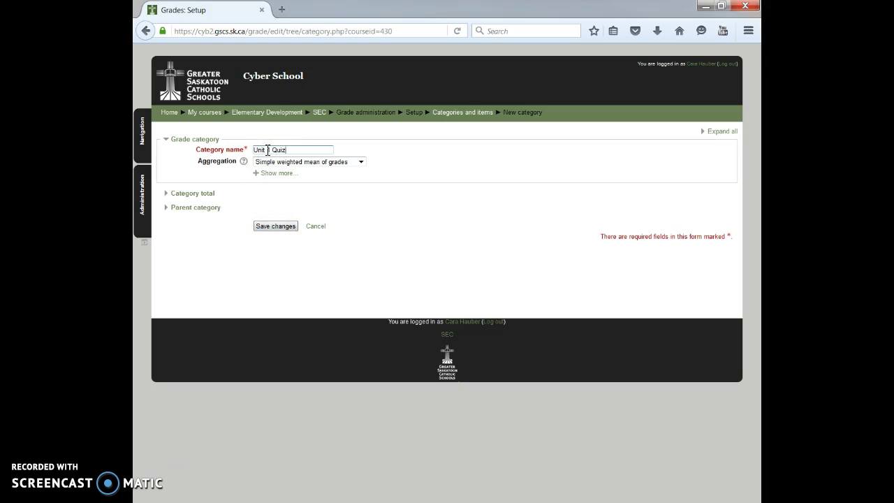
left_click(190, 195)
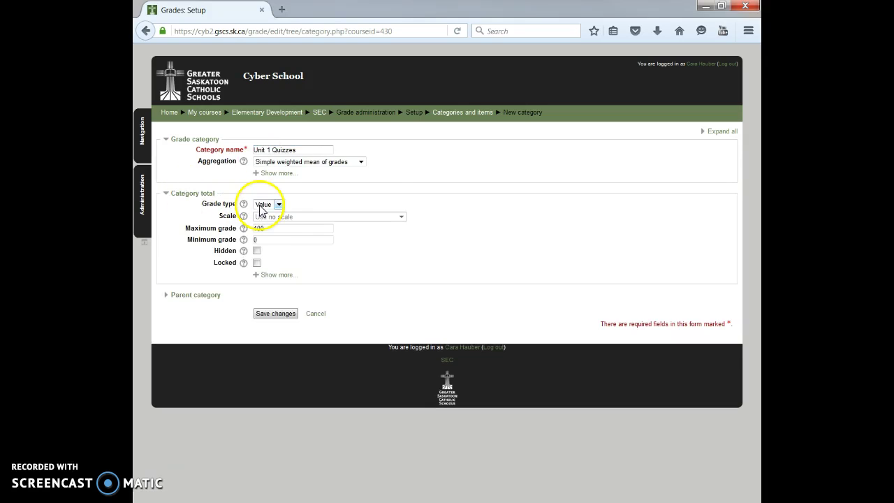
left_click(204, 297)
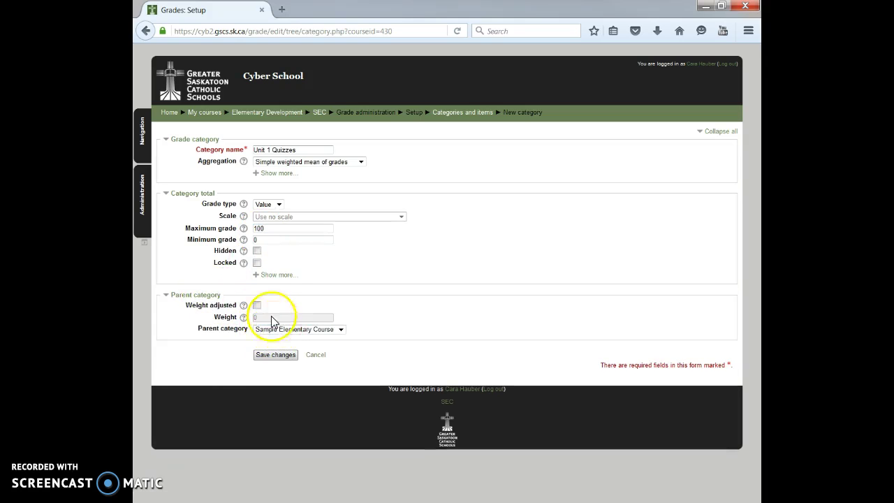
left_click(275, 355)
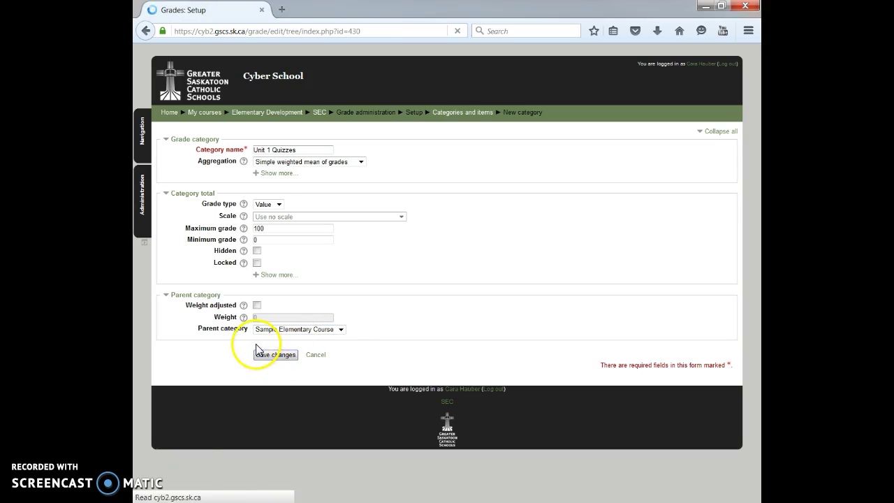
Step: Add another grade category named "Unit 1 Exam" and save it with the default category total and parent settings
scroll(319, 413, "down", 3)
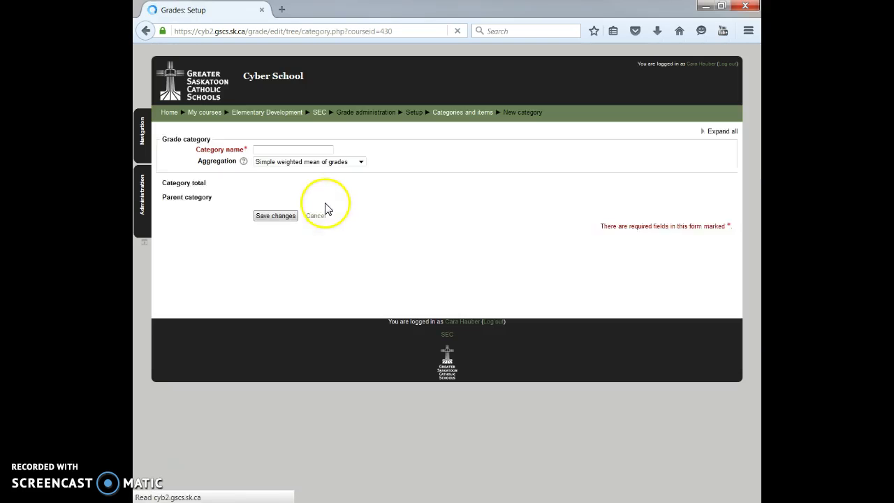
left_click(298, 149)
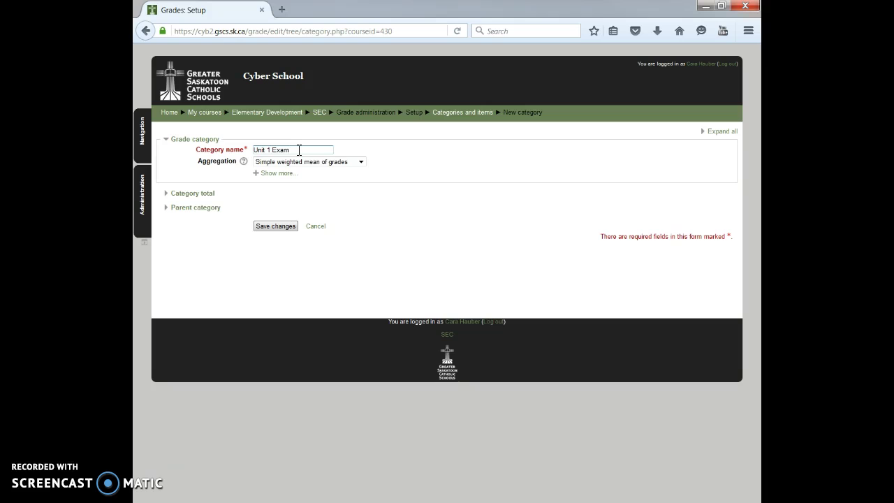
left_click(281, 227)
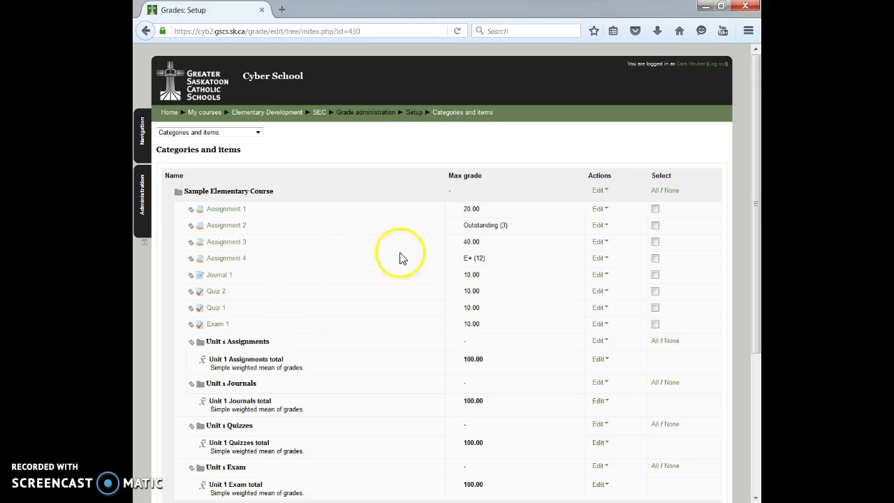
Step: Select Assignment 1 through Assignment 4 and move them into the Unit 1 Assignments category
scroll(609, 245, "down", 1)
scroll(609, 244, "down", 1)
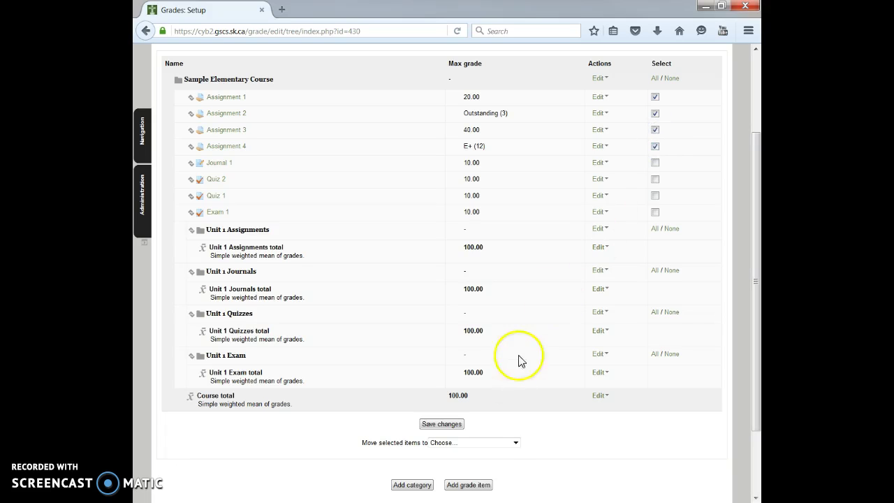
left_click(515, 441)
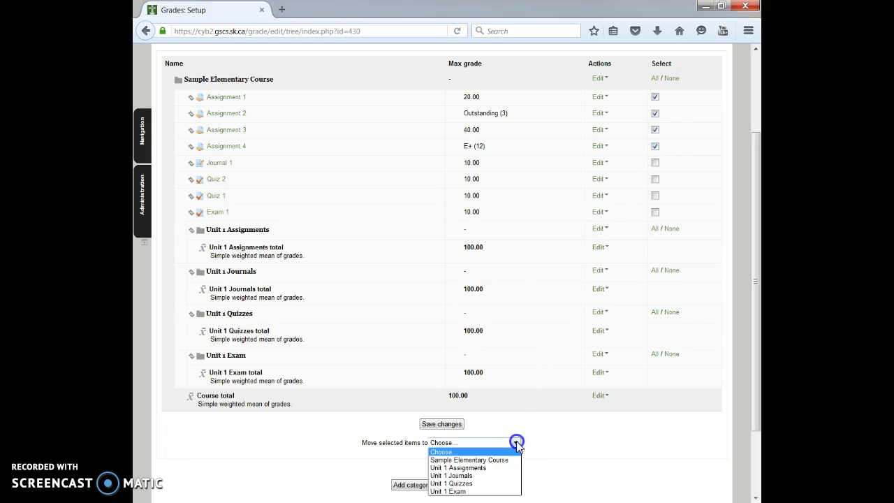
left_click(477, 468)
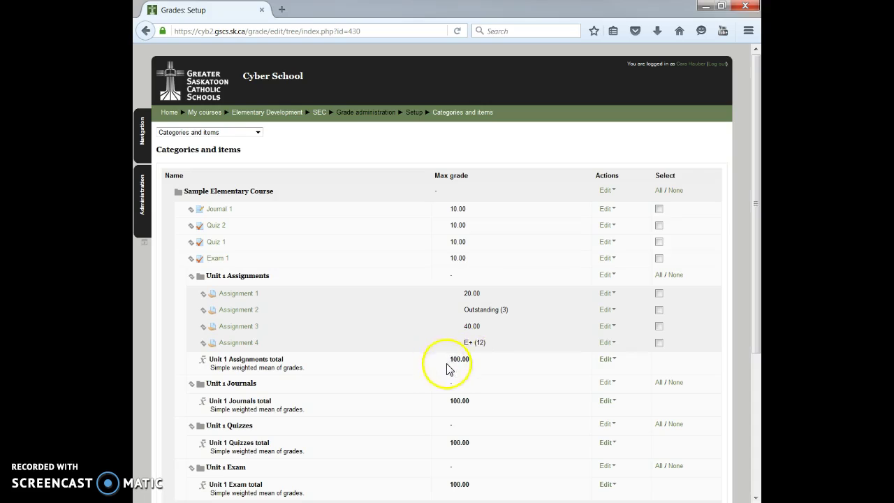
left_click(270, 356)
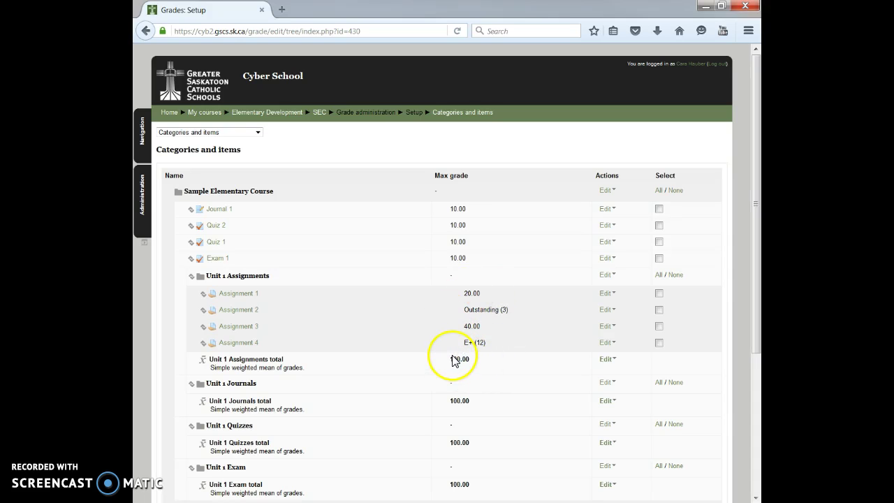
Step: Select Journal 1 and move it into the Unit 1 Journals category
left_click(659, 208)
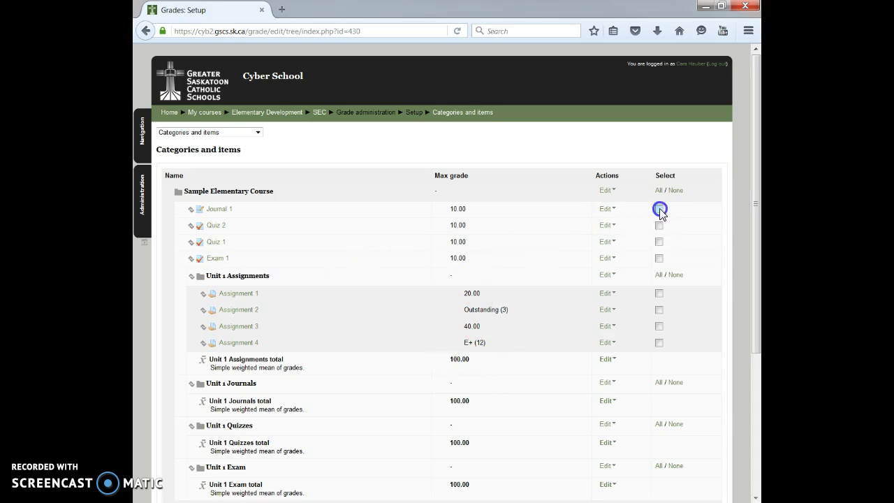
scroll(417, 263, "down", 5)
left_click(481, 386)
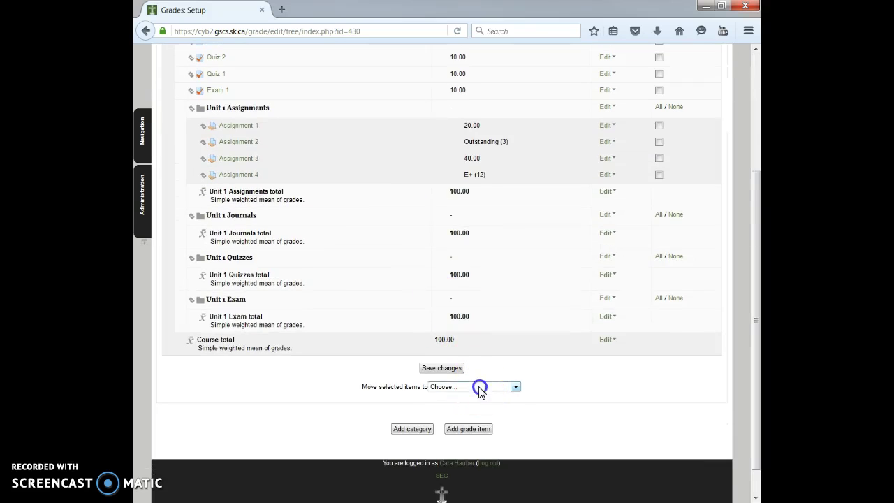
left_click(466, 419)
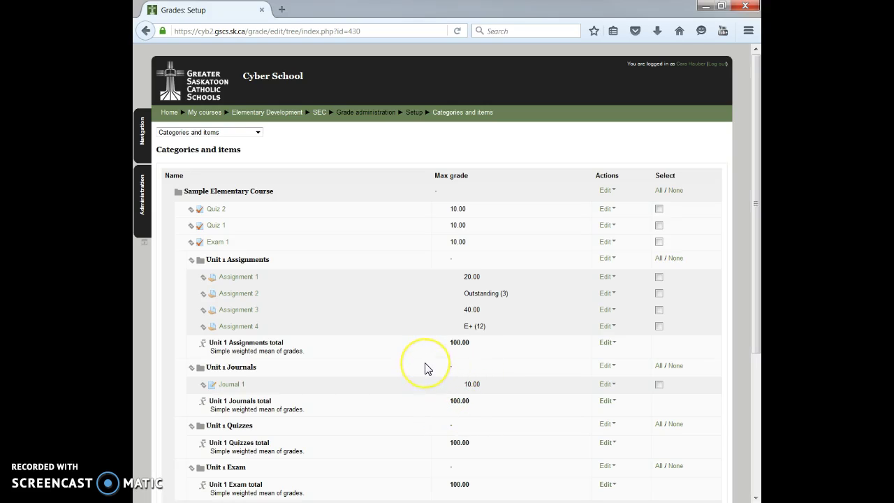
Step: Select Quiz 1 and Quiz 2 and move them into the Unit 1 Quizzes category
left_click(658, 225)
scroll(568, 294, "down", 3)
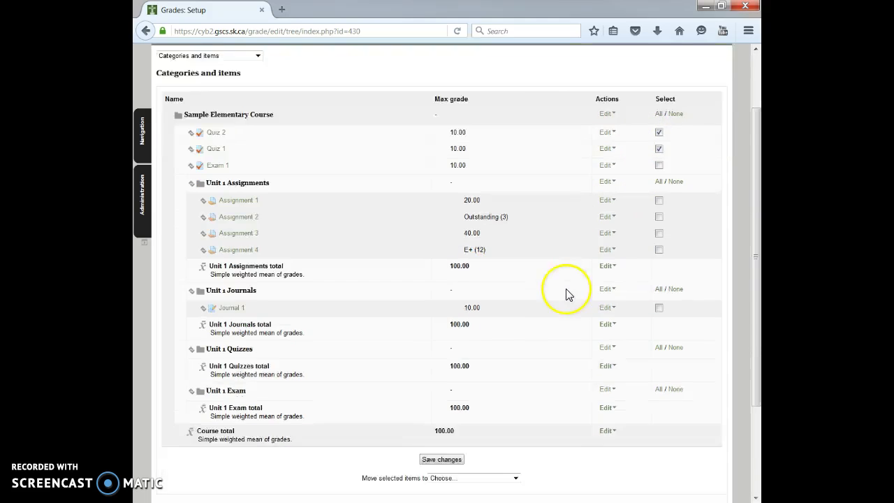
left_click(488, 358)
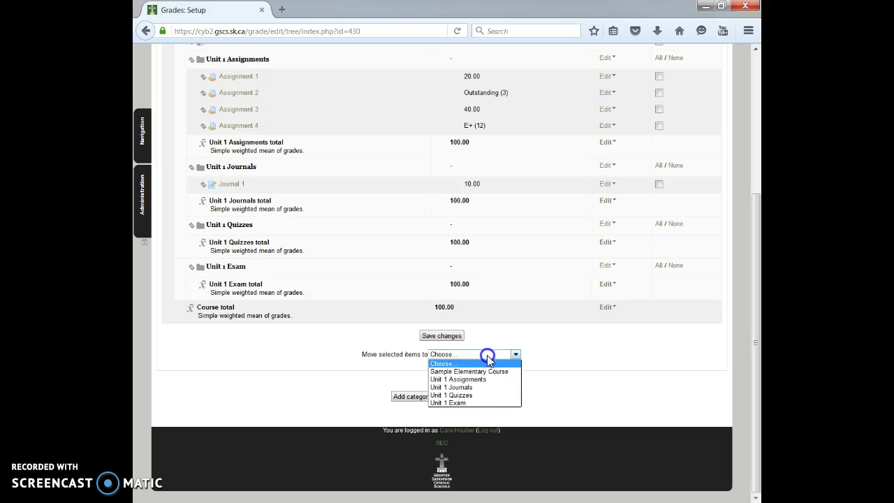
left_click(478, 393)
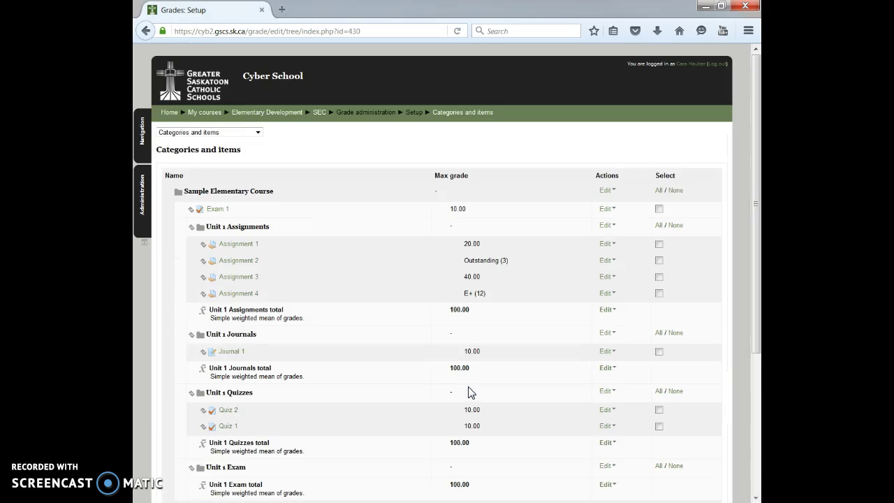
Step: Select Exam 1 and move it into the Unit 1 Exam category
left_click(659, 209)
scroll(538, 342, "down", 3)
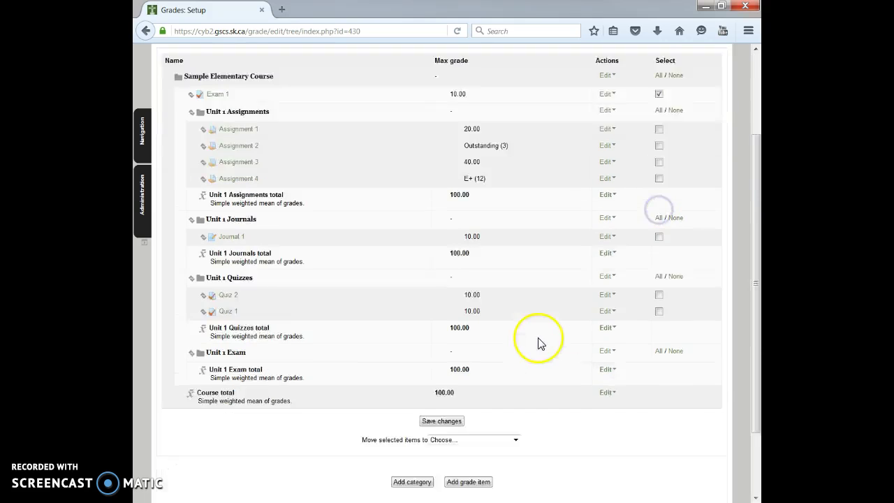
scroll(538, 342, "down", 2)
left_click(508, 353)
left_click(457, 402)
left_click(419, 398)
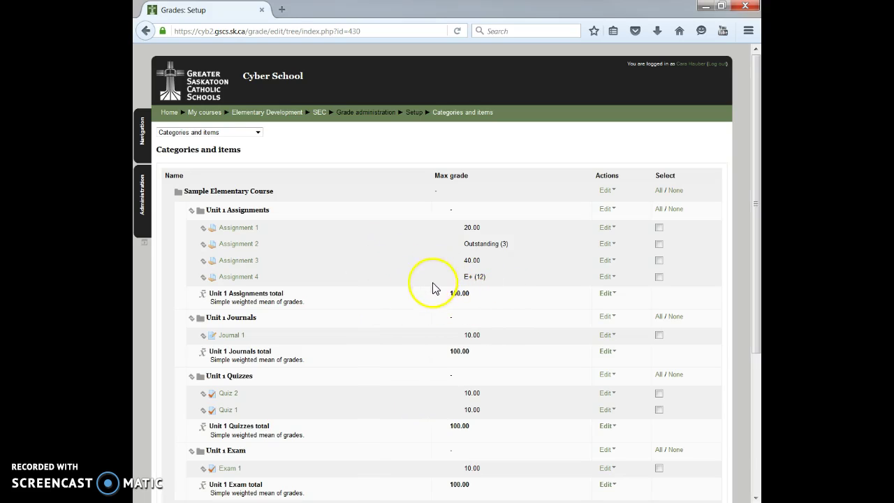
Step: Save the changes to the course's grade categories and items and look over the saved structure
scroll(414, 356, "down", 5)
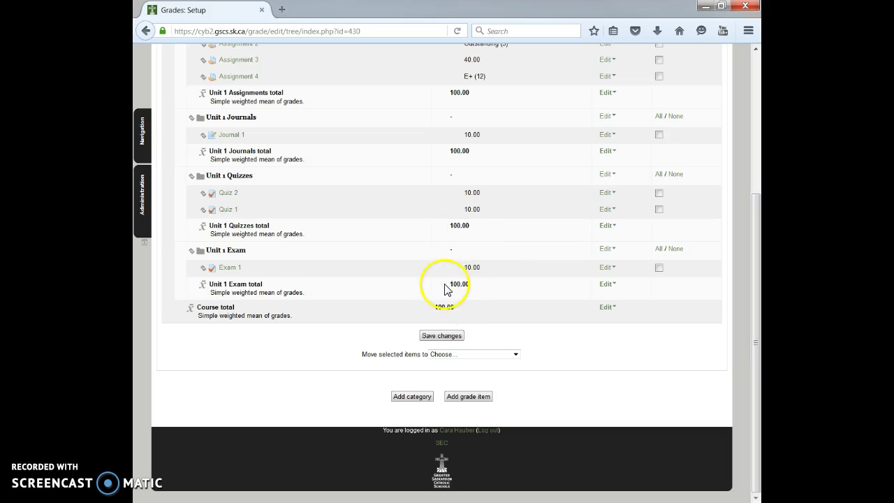
left_click(438, 336)
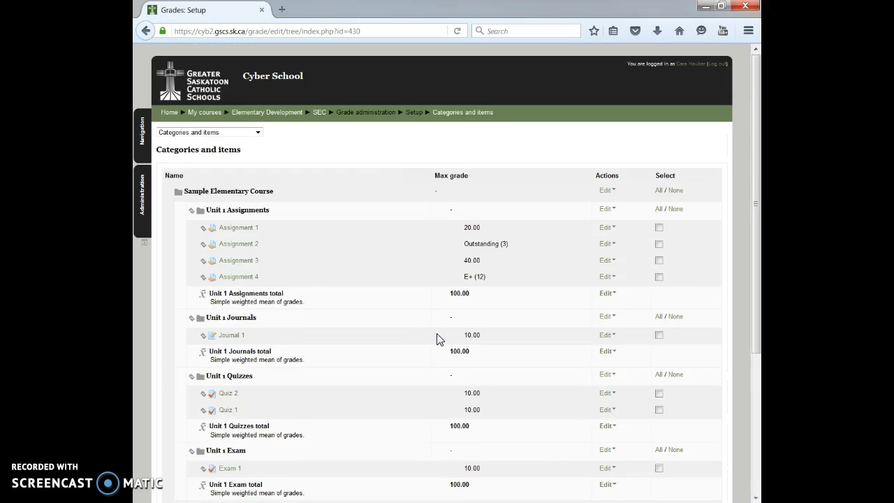
scroll(438, 337, "down", 5)
scroll(438, 336, "up", 5)
left_click(396, 233)
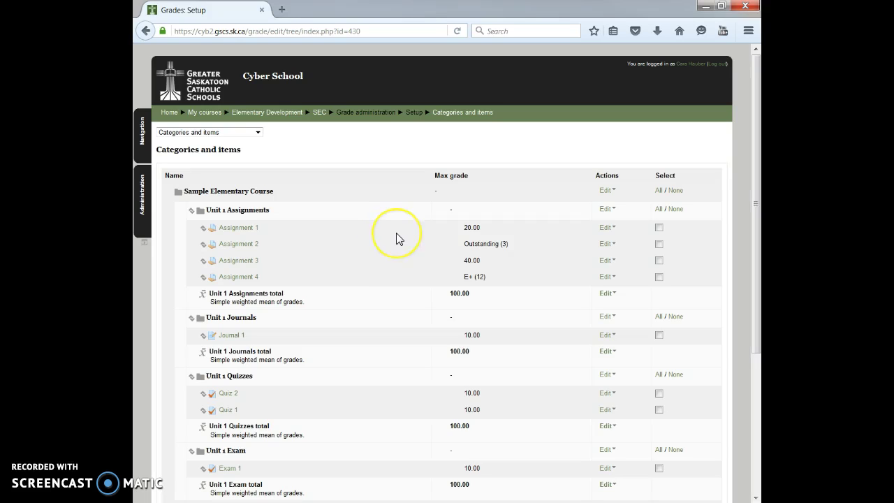